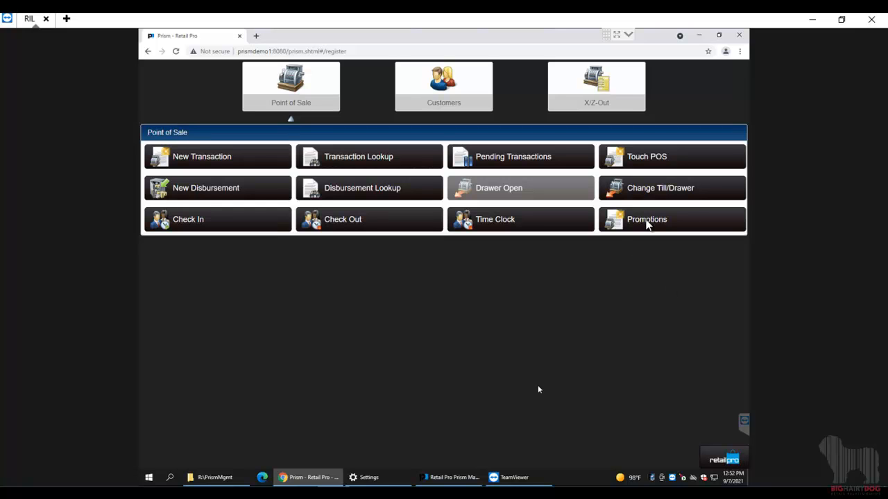
Create a new promotion in the Promotions list and name it BOGO.
{"action": "left_click", "coordinate": [645, 221]}
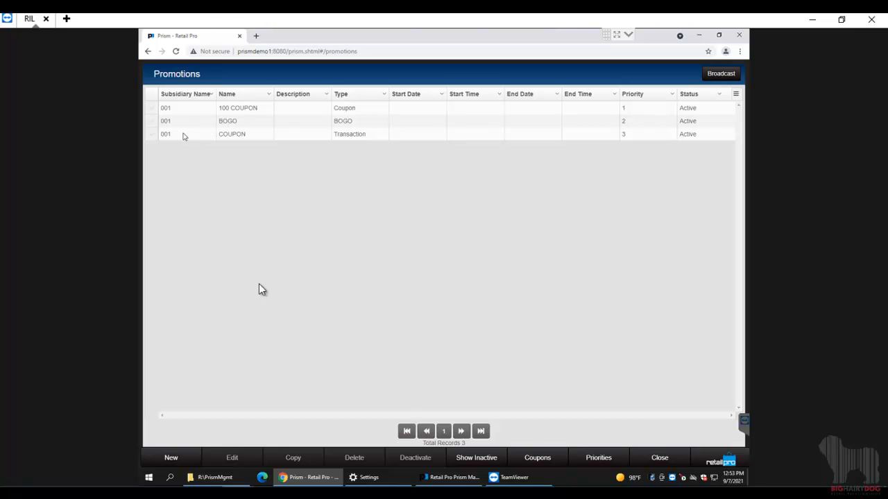
{"action": "left_click", "coordinate": [166, 457]}
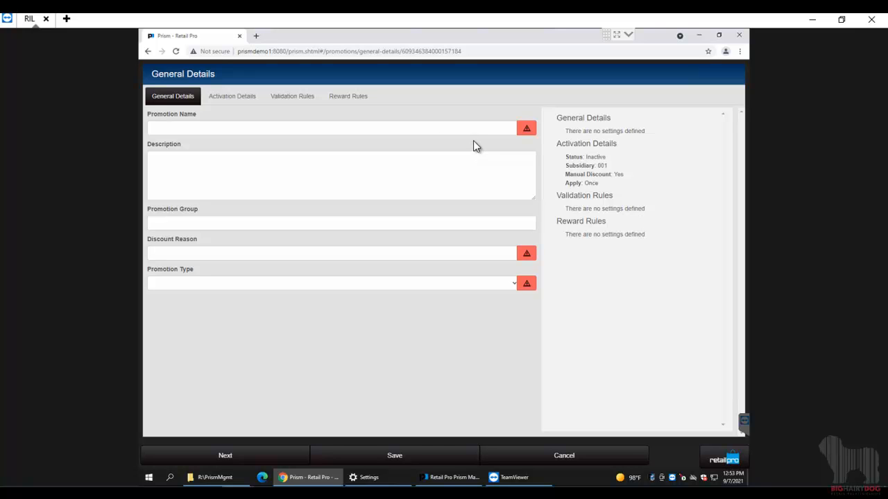
{"action": "left_click", "coordinate": [367, 127]}
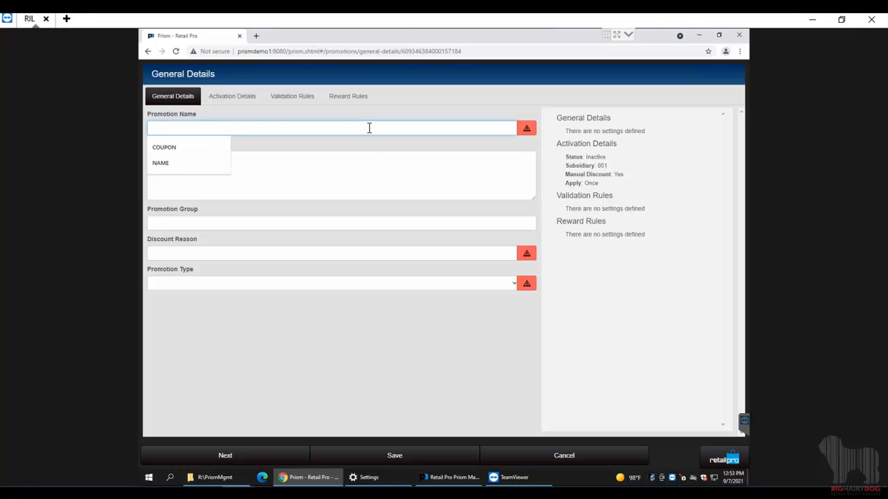
{"action": "type", "text": "BOGO"}
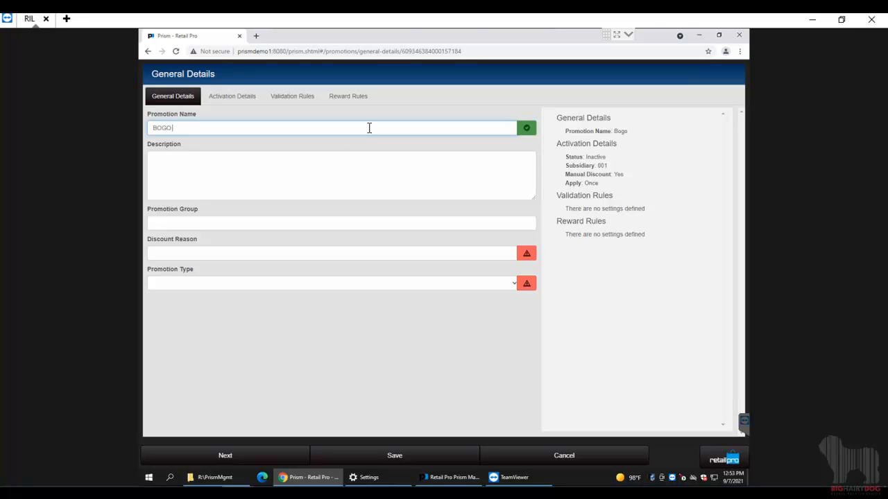
Enter BOGO as the promotion's discount reason and choose BOGO as the promotion type.
{"action": "left_click", "coordinate": [481, 267]}
{"action": "left_click", "coordinate": [224, 250]}
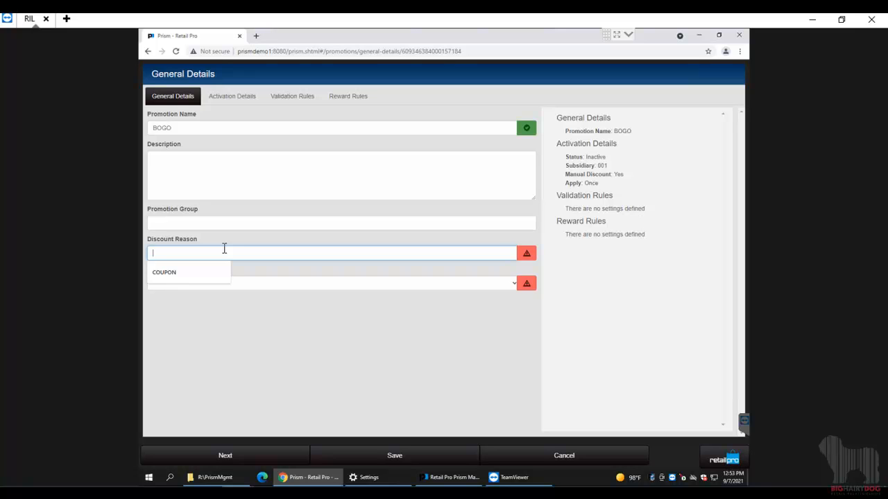
{"action": "type", "text": "Bogo"}
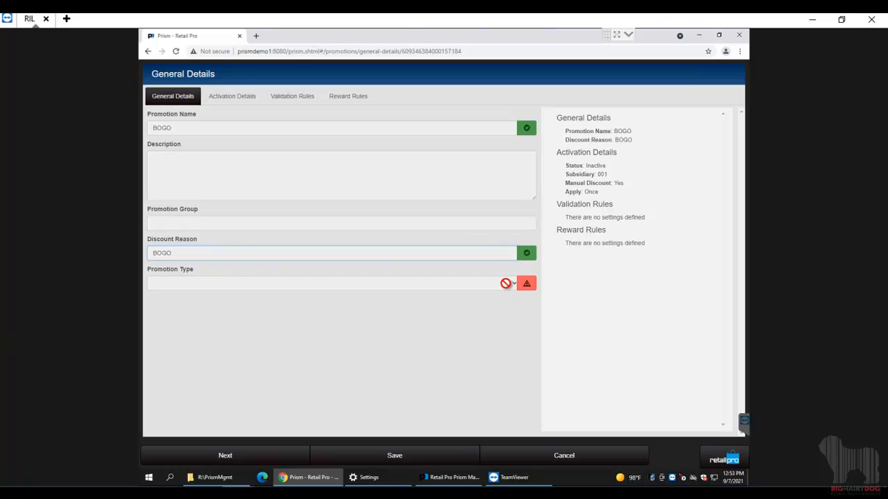
{"action": "left_click", "coordinate": [509, 287]}
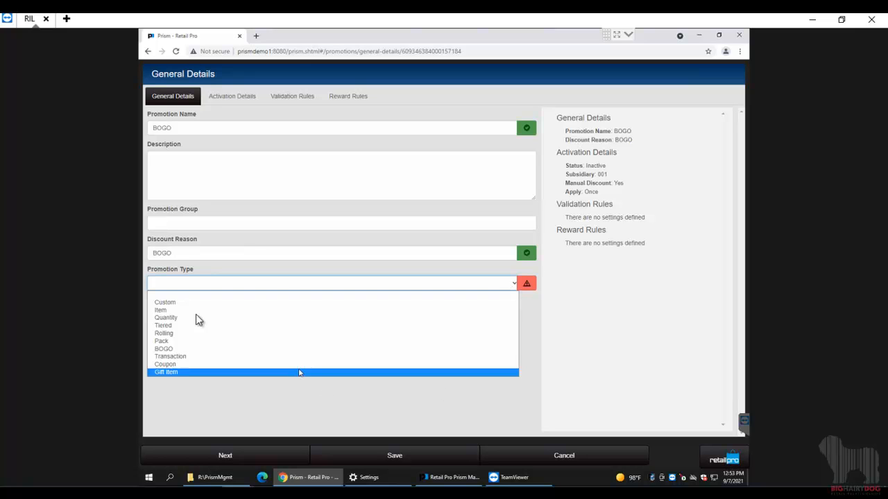
{"action": "left_click", "coordinate": [192, 349]}
Change the promotion name to NEW BOGO.
{"action": "left_click", "coordinate": [179, 128]}
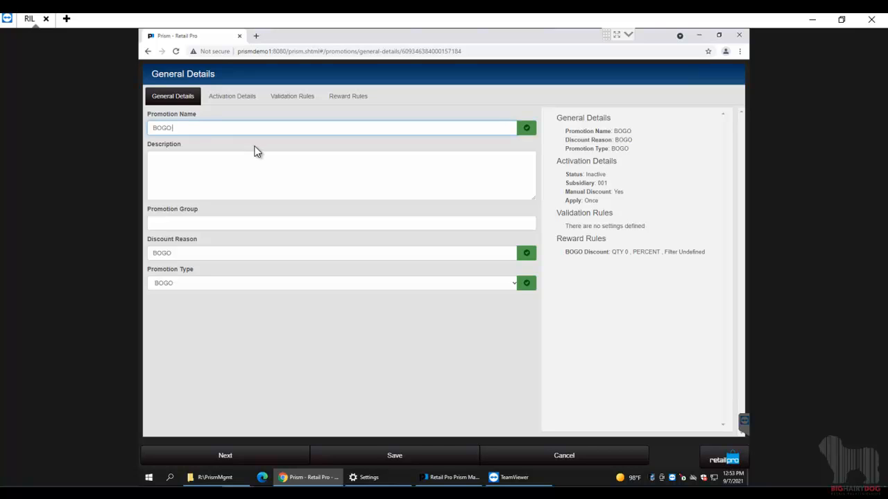
{"action": "key", "text": "BackSpace"}
{"action": "type", "text": "NEW"}
{"action": "left_click", "coordinate": [296, 167]}
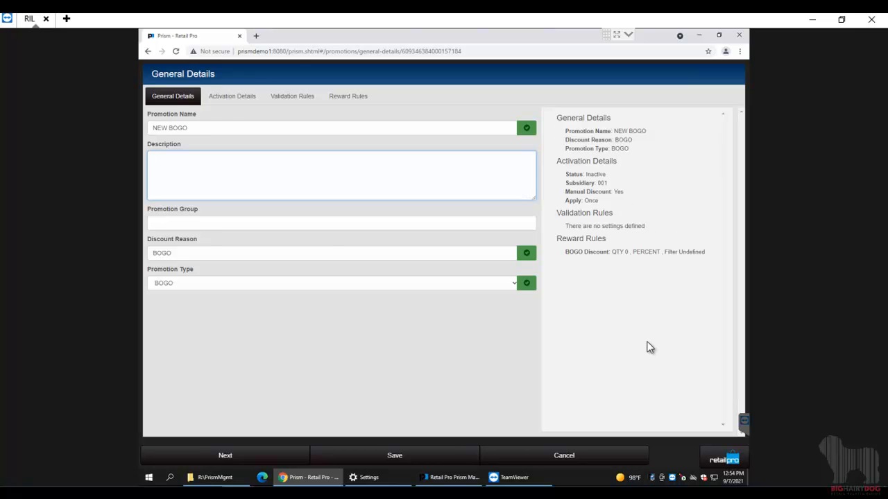
In the activation details, assign the promotion to the stores 001 - Big Hairy Dog Retail and WHS - Big Hairy Dog Warehouse.
{"action": "left_click", "coordinate": [229, 97]}
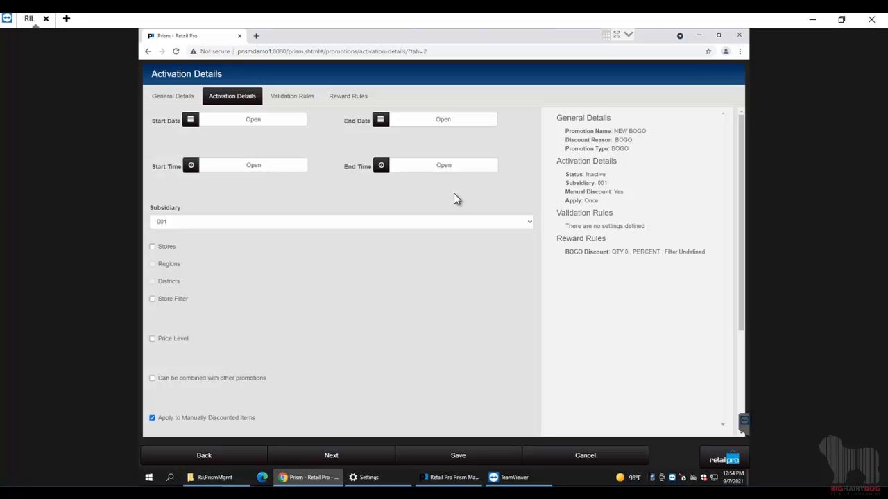
{"action": "left_click", "coordinate": [160, 252]}
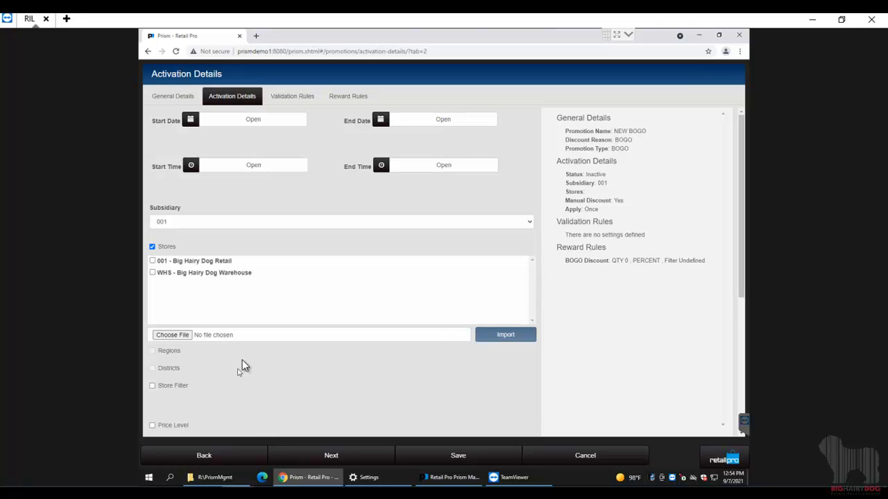
{"action": "left_click", "coordinate": [154, 273]}
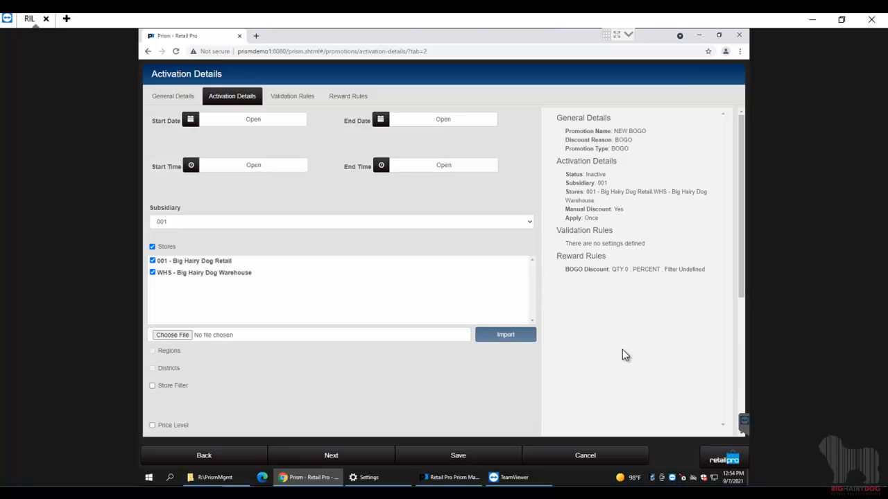
Try the Count and Unlimited options for how often the promotion applies, and return the setting to Once.
{"action": "left_click_drag", "start_coordinate": [742, 242], "coordinate": [748, 376]}
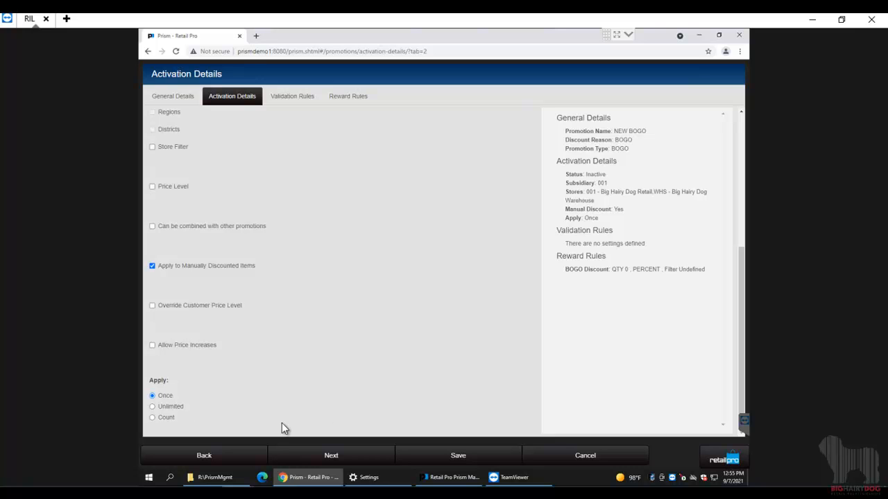
{"action": "left_click", "coordinate": [172, 415]}
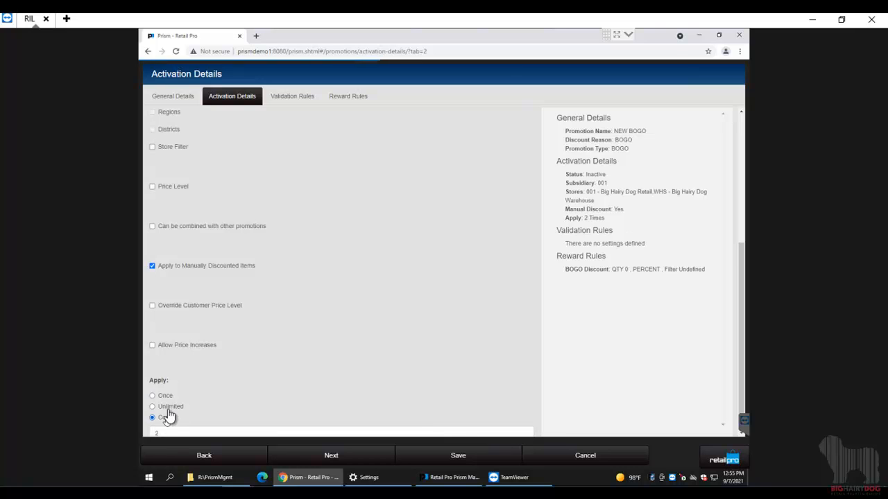
{"action": "scroll", "coordinate": [203, 412], "scroll_direction": "down", "scroll_amount": 1}
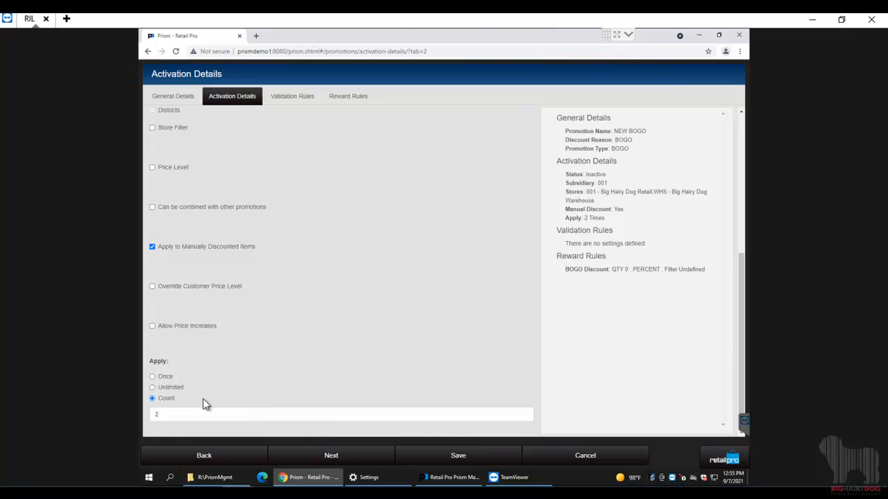
{"action": "left_click", "coordinate": [170, 389]}
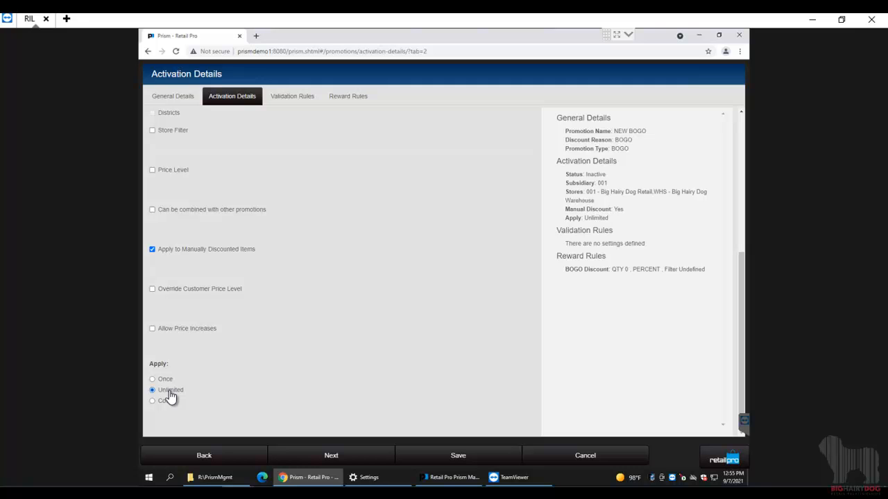
{"action": "left_click", "coordinate": [165, 379]}
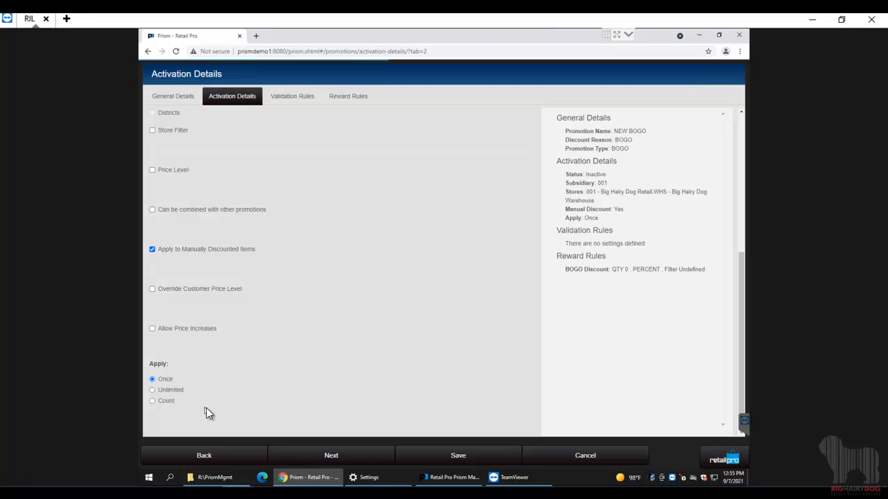
{"action": "left_click", "coordinate": [153, 403]}
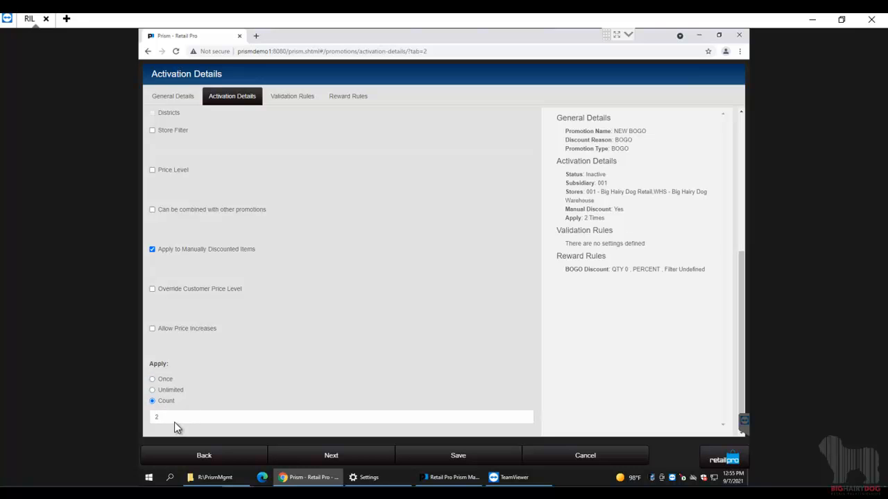
{"action": "left_click", "coordinate": [165, 392]}
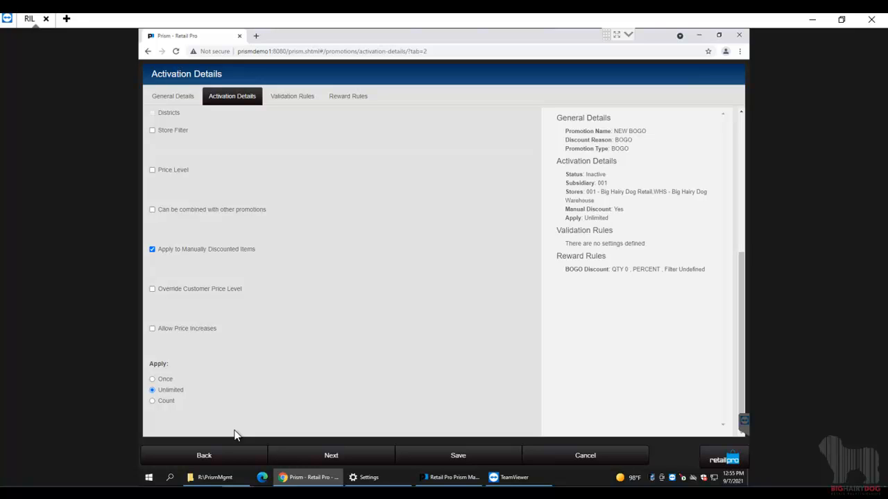
{"action": "left_click", "coordinate": [166, 381]}
{"action": "scroll", "coordinate": [408, 368], "scroll_direction": "up", "scroll_amount": 5}
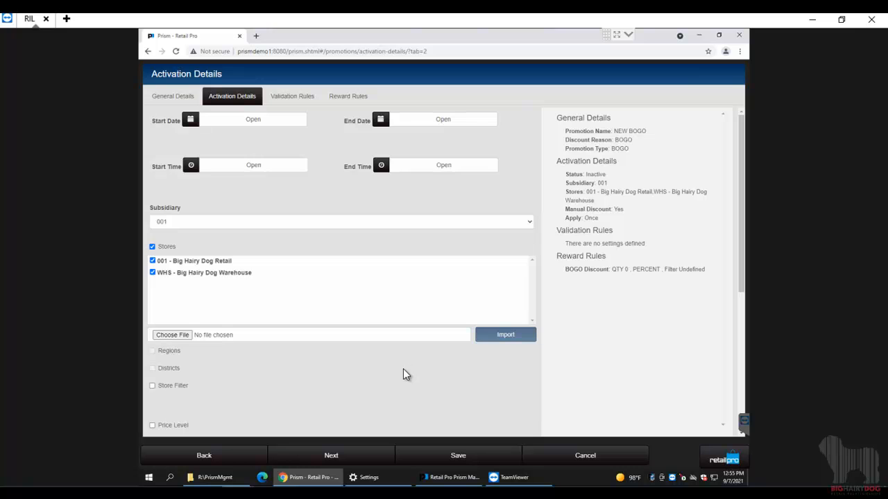
{"action": "scroll", "coordinate": [401, 369], "scroll_direction": "down", "scroll_amount": 3}
{"action": "scroll", "coordinate": [398, 369], "scroll_direction": "up", "scroll_amount": 3}
{"action": "scroll", "coordinate": [287, 287], "scroll_direction": "down", "scroll_amount": 3}
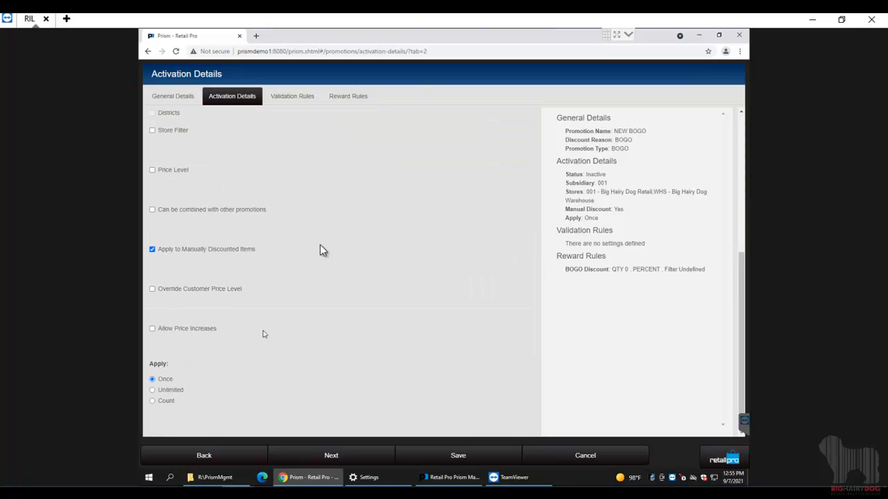
{"action": "scroll", "coordinate": [377, 315], "scroll_direction": "up", "scroll_amount": 3}
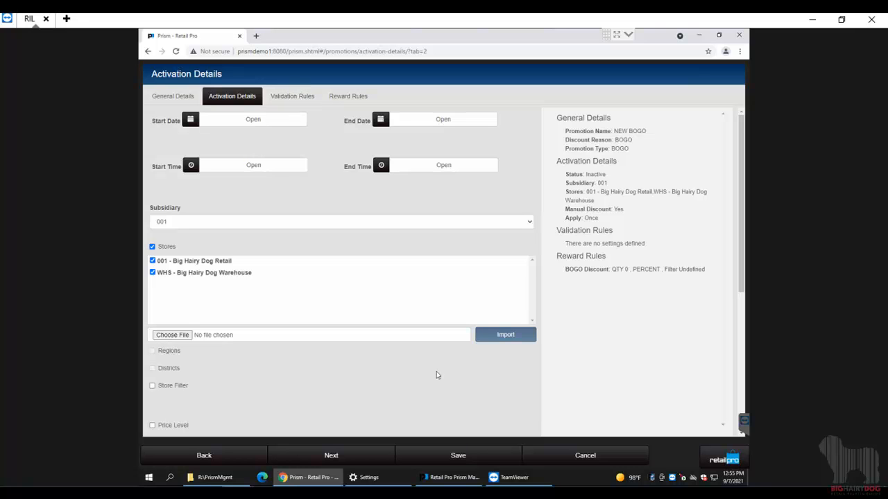
Enable the Sale Items validation rule and give it an item filter where ALU equals 432102.
{"action": "left_click", "coordinate": [351, 455]}
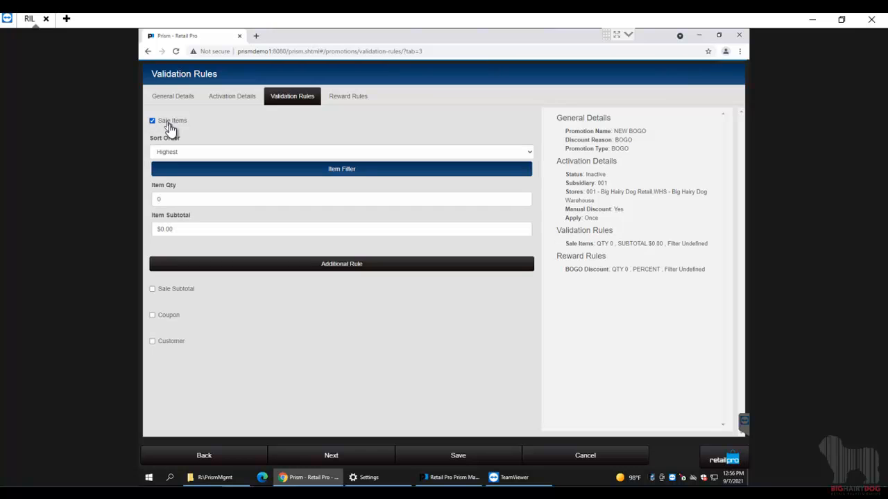
{"action": "left_click", "coordinate": [339, 173]}
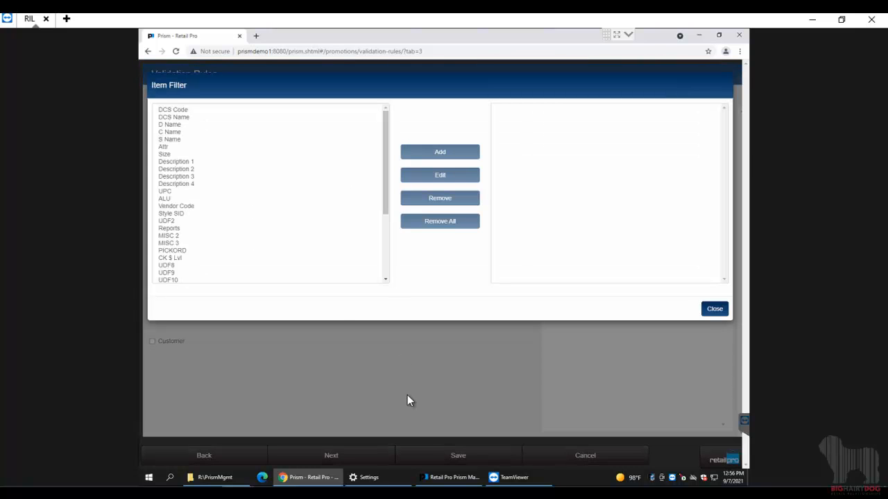
{"action": "scroll", "coordinate": [265, 199], "scroll_direction": "down", "scroll_amount": 3}
{"action": "scroll", "coordinate": [264, 200], "scroll_direction": "up", "scroll_amount": 3}
{"action": "left_click", "coordinate": [174, 199]}
{"action": "left_click", "coordinate": [450, 155]}
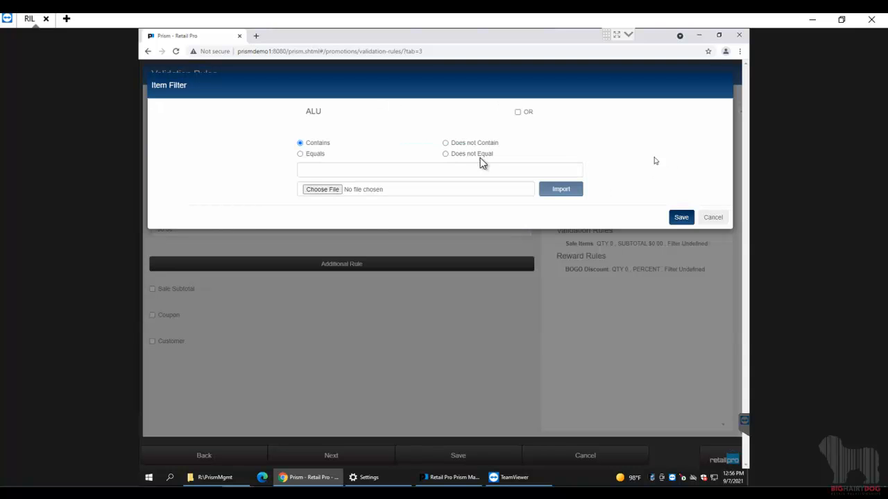
{"action": "left_click", "coordinate": [312, 154]}
{"action": "left_click", "coordinate": [342, 176]}
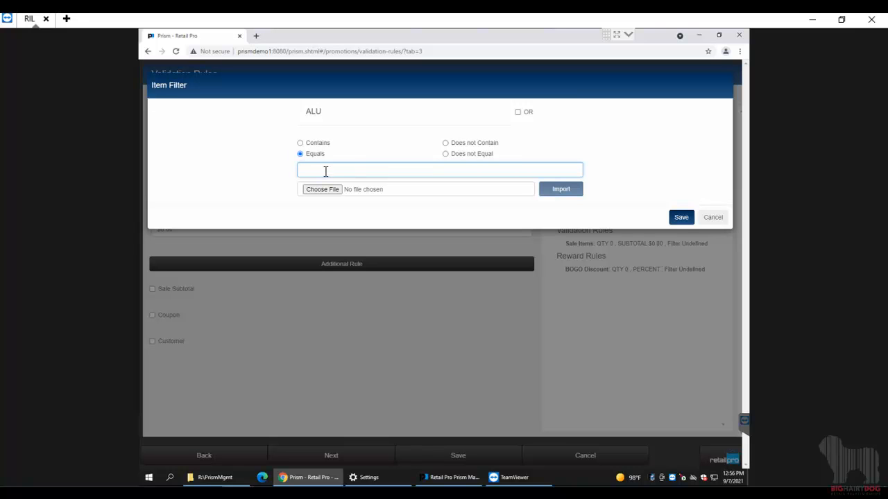
{"action": "type", "text": "432102"}
{"action": "left_click", "coordinate": [681, 219]}
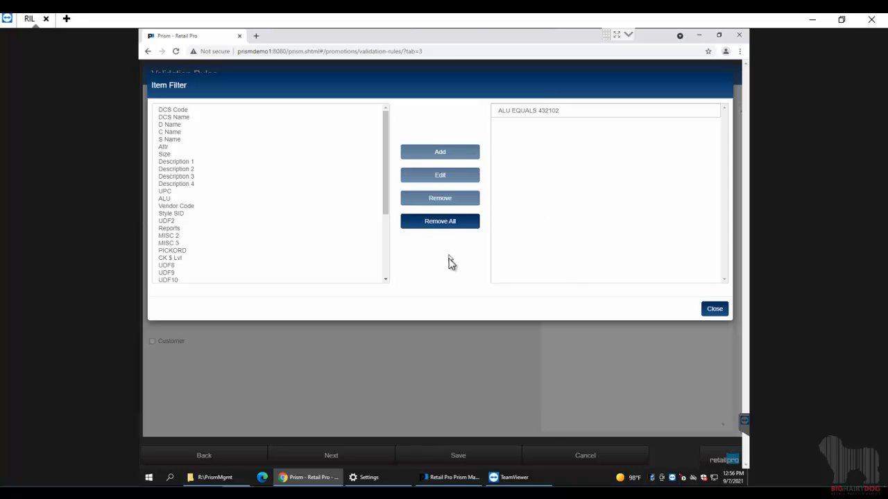
{"action": "left_click", "coordinate": [714, 309]}
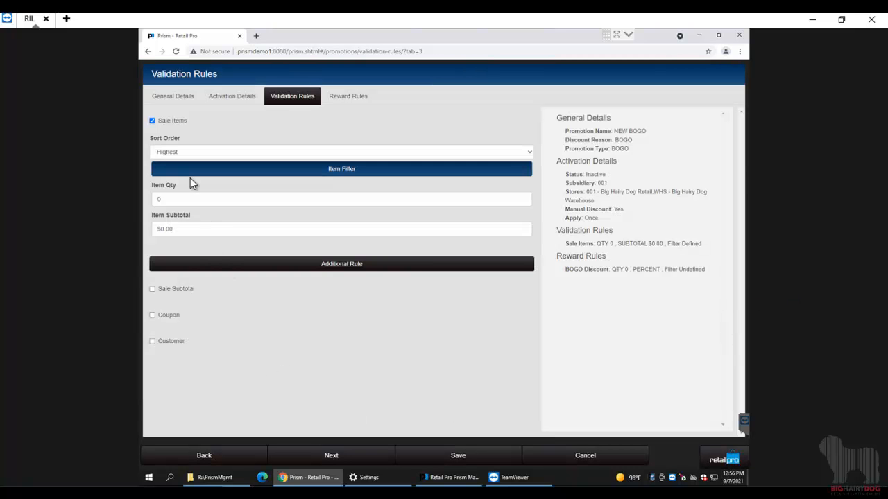
Set the item quantity of the Sale Items validation rule to 1.
{"action": "left_click", "coordinate": [197, 200]}
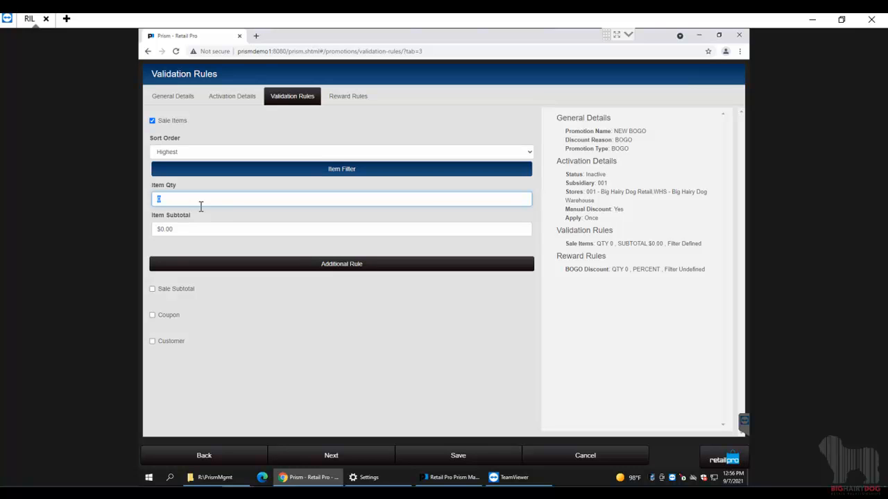
{"action": "type", "text": "1"}
{"action": "left_click", "coordinate": [165, 363]}
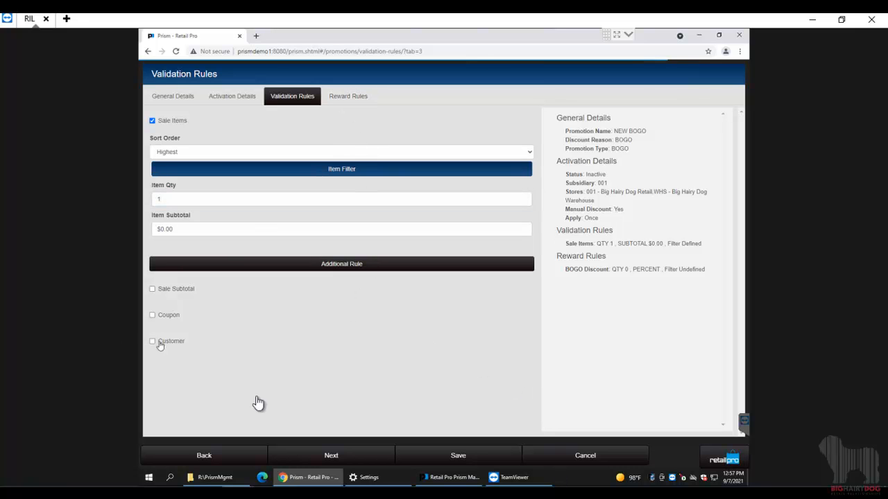
{"action": "left_click", "coordinate": [229, 231]}
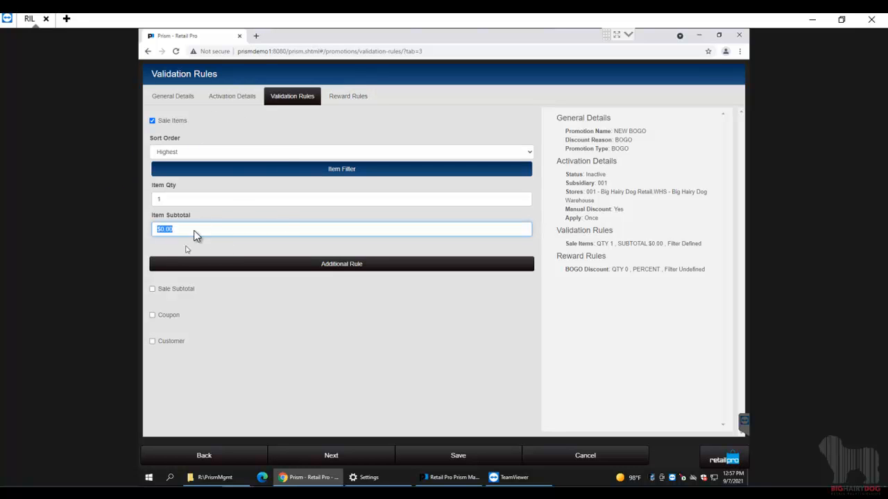
In the reward rules, give the BOGO discount an item filter where ALU equals 432102.
{"action": "left_click", "coordinate": [369, 99]}
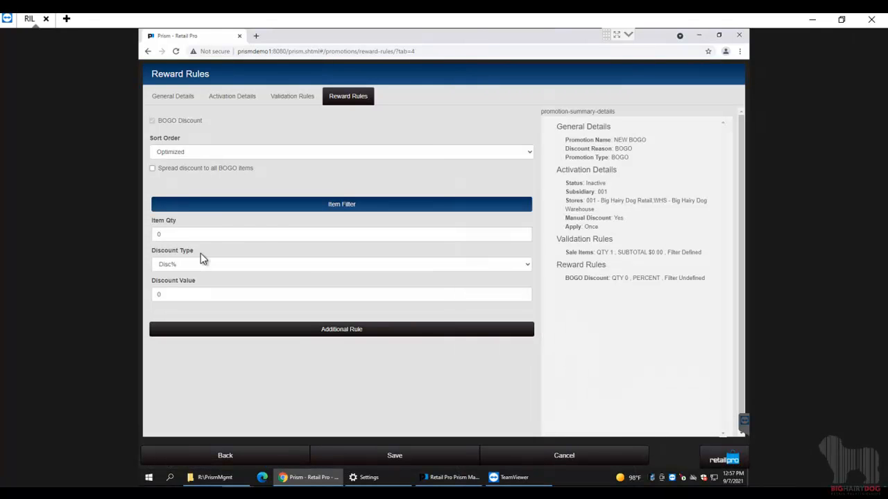
{"action": "left_click", "coordinate": [202, 201]}
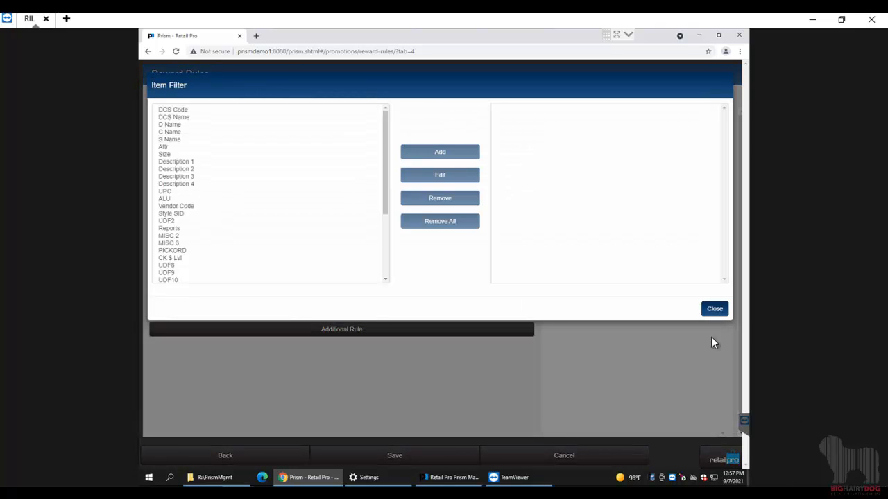
{"action": "left_click", "coordinate": [164, 199]}
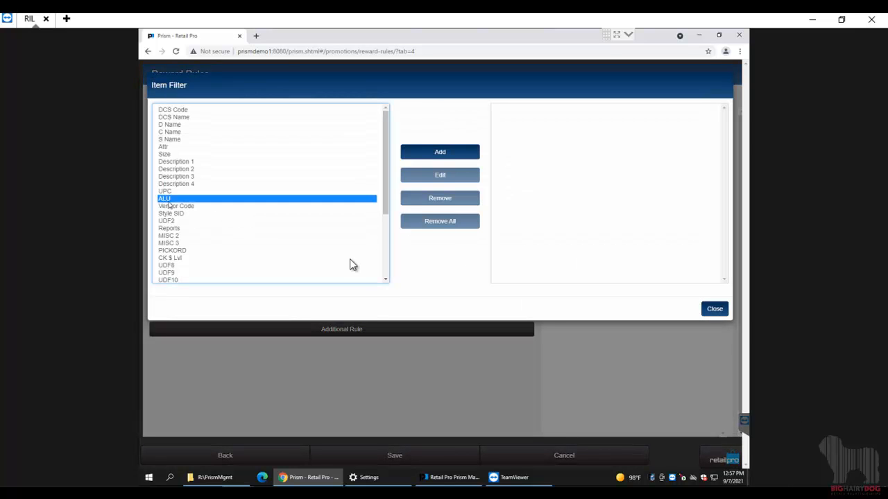
{"action": "left_click", "coordinate": [451, 155]}
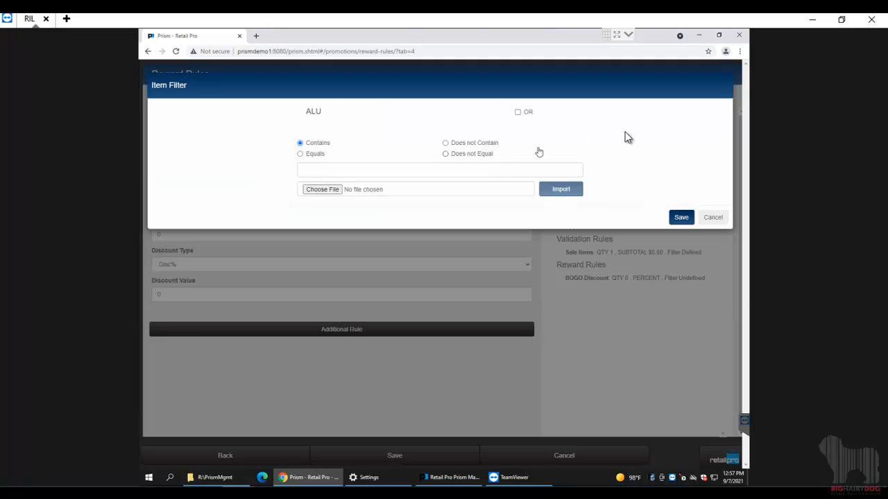
{"action": "left_click", "coordinate": [314, 155]}
{"action": "left_click", "coordinate": [349, 174]}
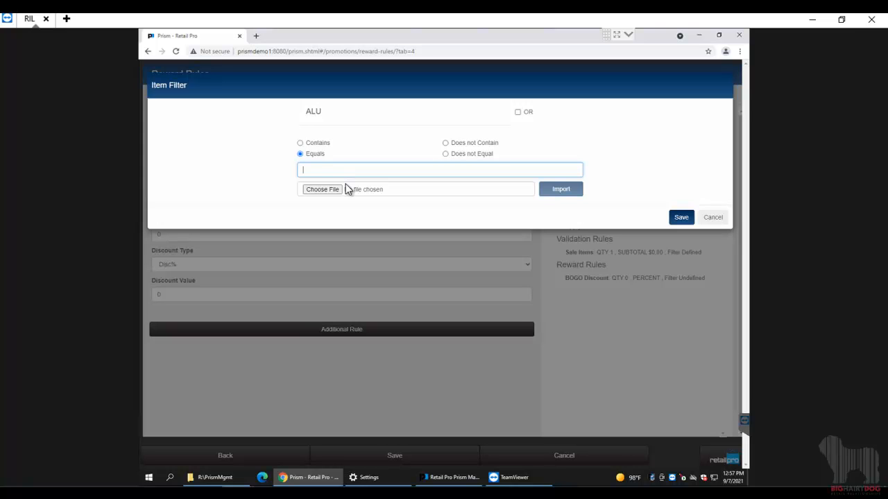
{"action": "type", "text": "432102"}
{"action": "left_click", "coordinate": [681, 218]}
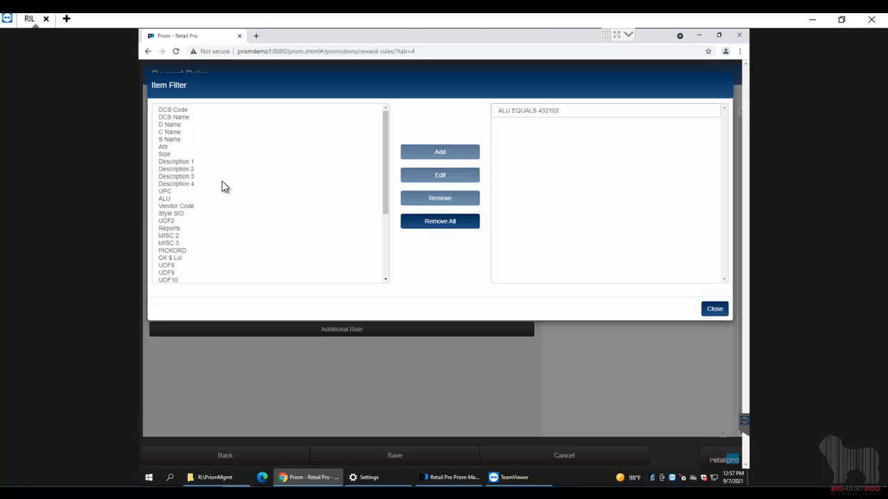
{"action": "left_click", "coordinate": [724, 313]}
Set the BOGO reward to item quantity 1 with discount type Price and a discount value of $0.00.
{"action": "left_click", "coordinate": [214, 234]}
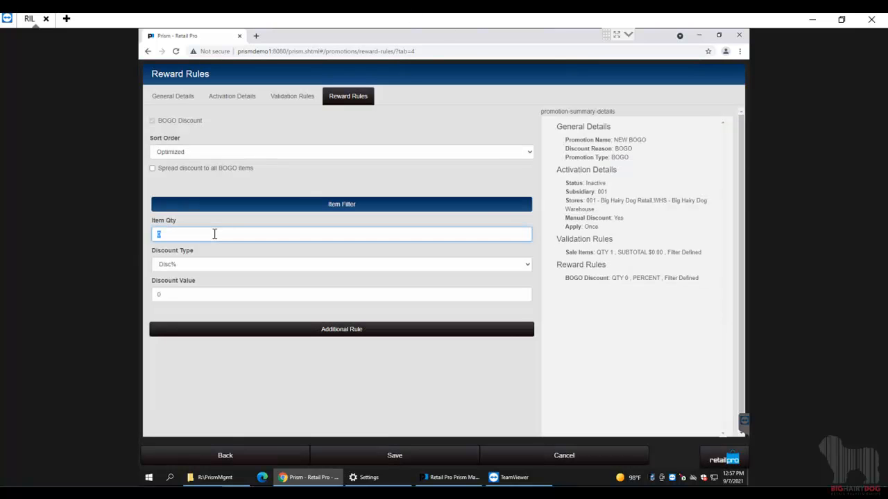
{"action": "type", "text": "1"}
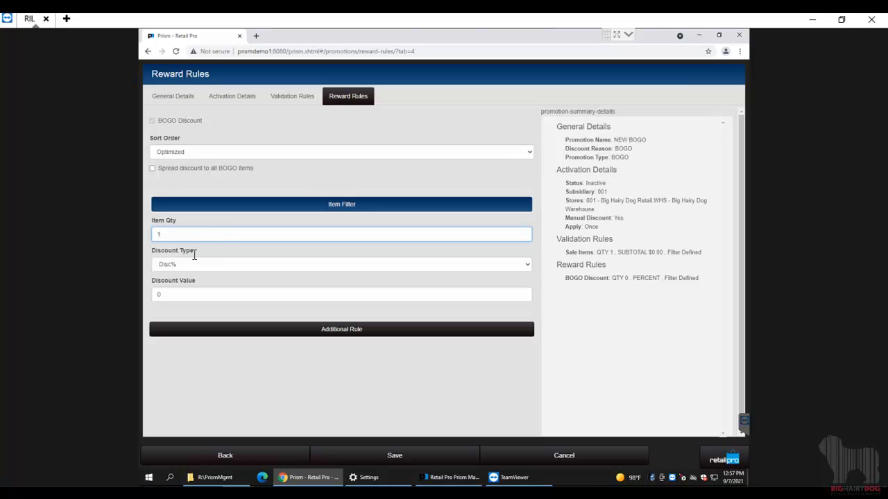
{"action": "left_click", "coordinate": [178, 267]}
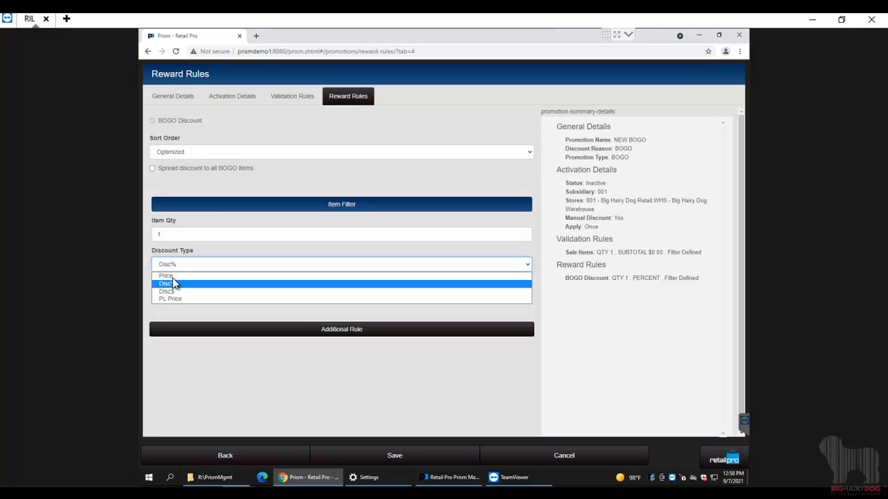
{"action": "left_click", "coordinate": [179, 276]}
{"action": "left_click", "coordinate": [193, 294]}
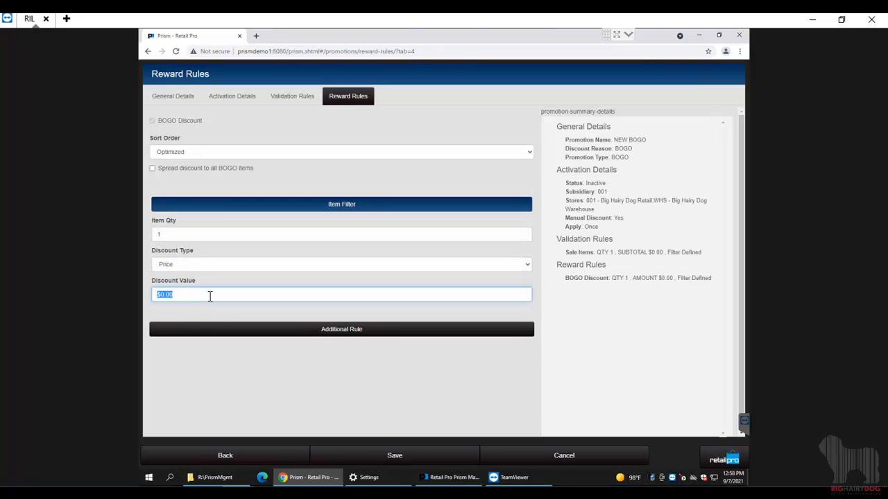
{"action": "left_click", "coordinate": [231, 292]}
Review the promotion summary, checking the general details, validation rules and reward rules, including whether both item filters are defined.
{"action": "left_click_drag", "start_coordinate": [555, 126], "coordinate": [710, 310]}
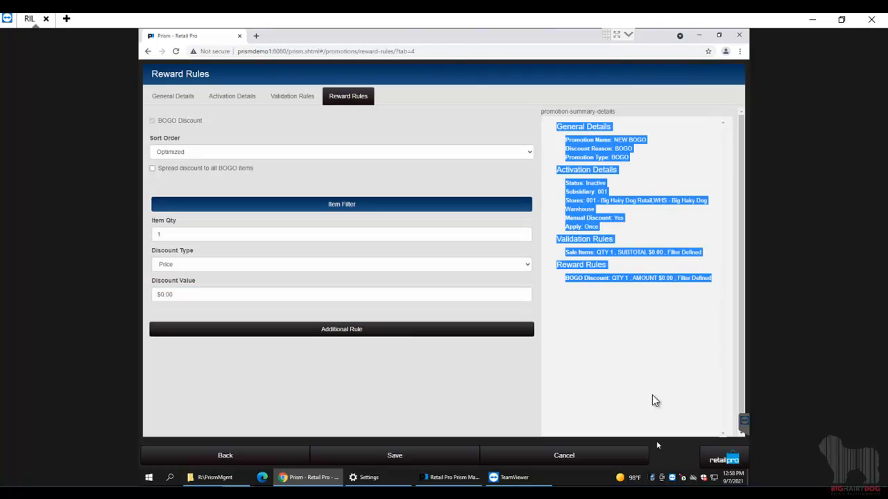
{"action": "left_click", "coordinate": [648, 361]}
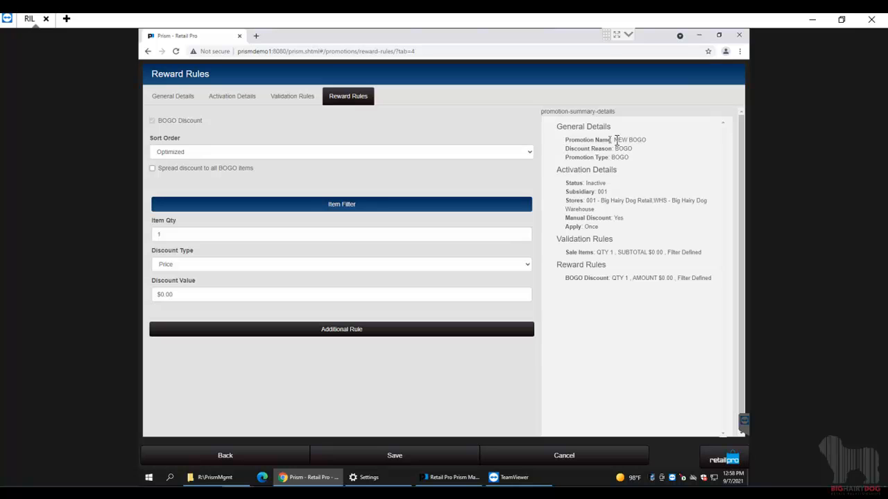
{"action": "left_click_drag", "start_coordinate": [616, 139], "coordinate": [639, 161]}
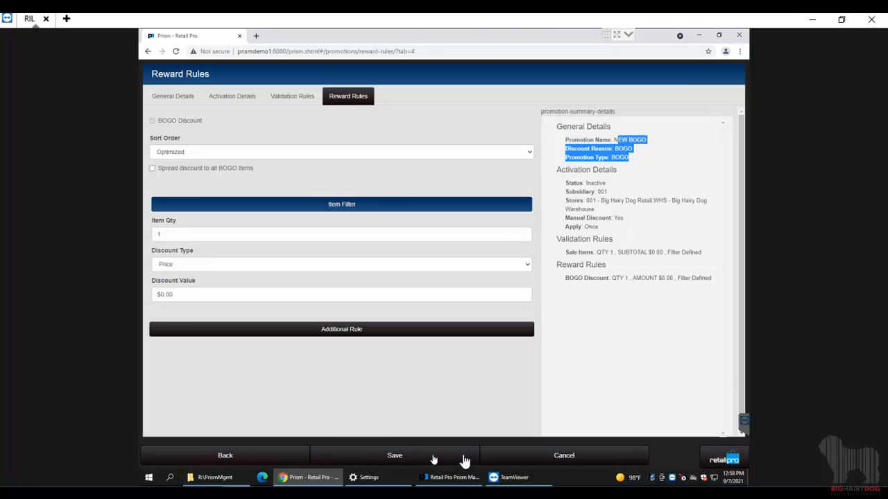
{"action": "left_click_drag", "start_coordinate": [588, 221], "coordinate": [704, 252]}
{"action": "left_click", "coordinate": [577, 228]}
{"action": "left_click", "coordinate": [589, 255]}
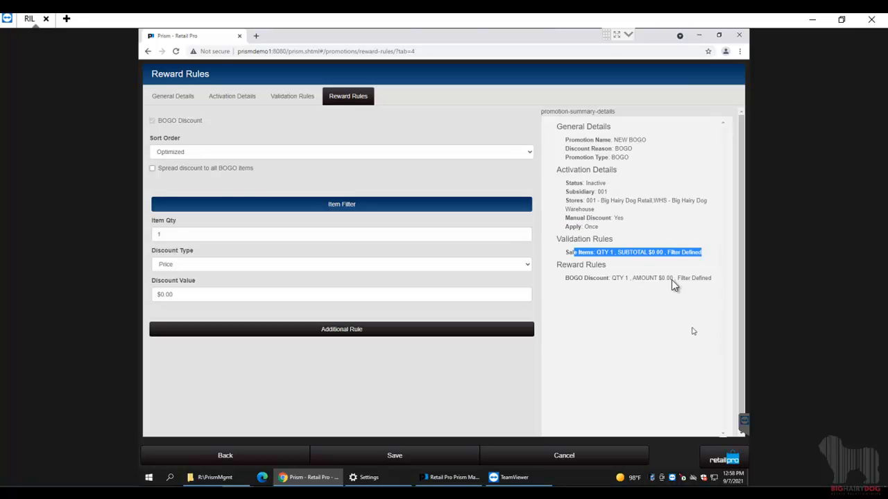
{"action": "left_click", "coordinate": [676, 262]}
{"action": "double_click", "coordinate": [684, 252]}
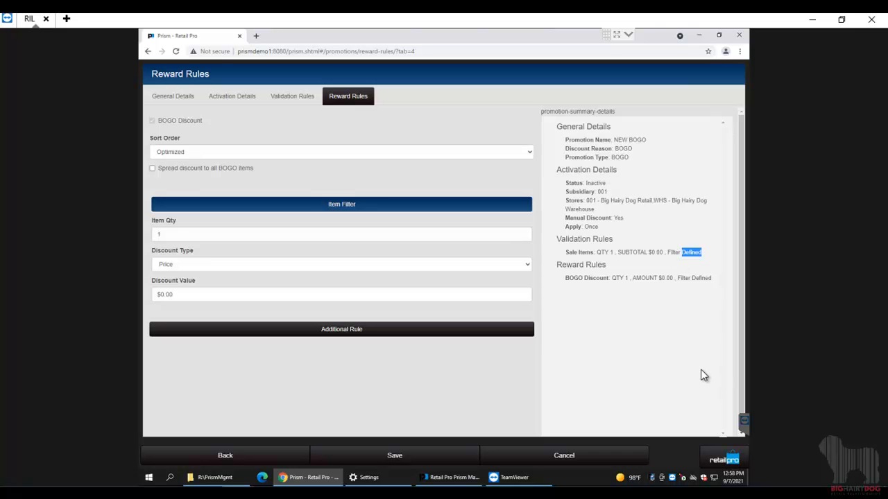
{"action": "left_click_drag", "start_coordinate": [585, 278], "coordinate": [646, 279]}
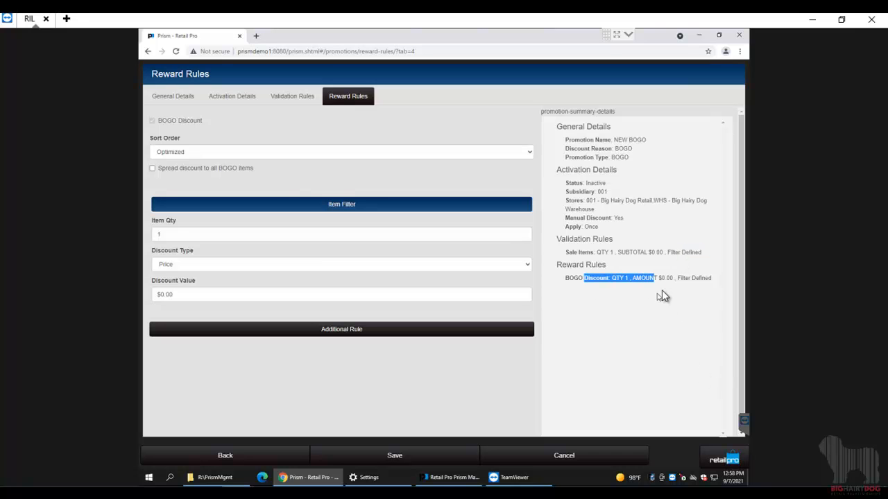
{"action": "left_click_drag", "start_coordinate": [703, 288], "coordinate": [702, 279]}
{"action": "left_click", "coordinate": [685, 280]}
{"action": "left_click_drag", "start_coordinate": [678, 278], "coordinate": [714, 279]}
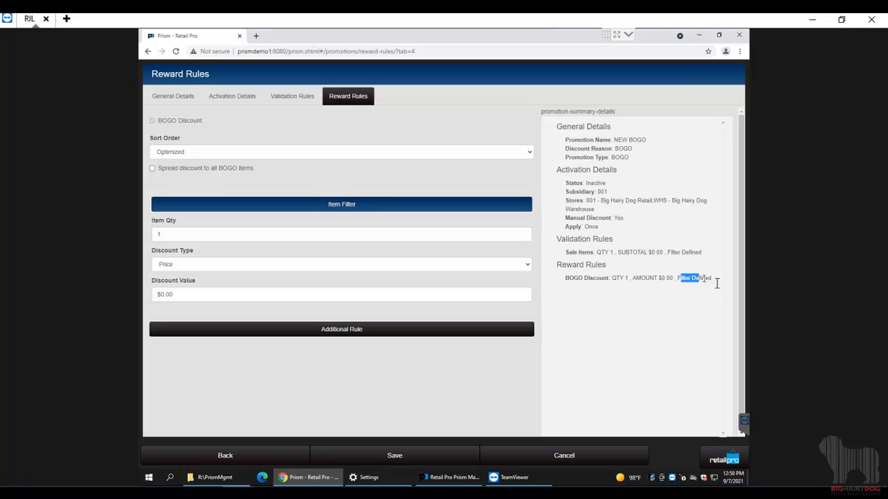
Save and activate the promotion, and select NEW BOGO in the promotions list to check its priority.
{"action": "left_click", "coordinate": [394, 455]}
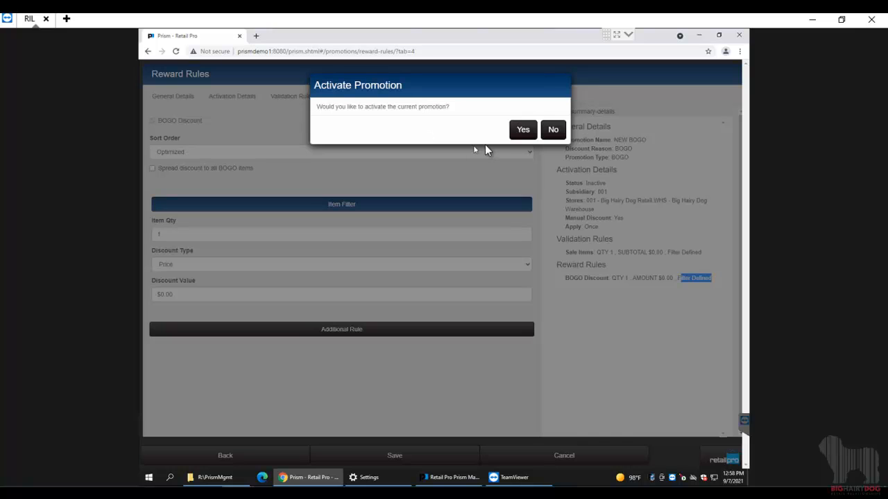
{"action": "left_click", "coordinate": [522, 130]}
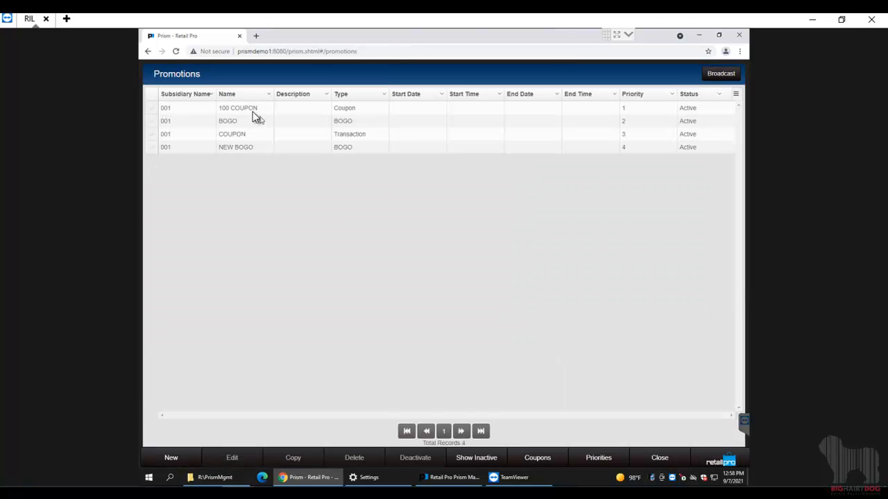
{"action": "left_click", "coordinate": [240, 146]}
{"action": "left_click", "coordinate": [152, 147]}
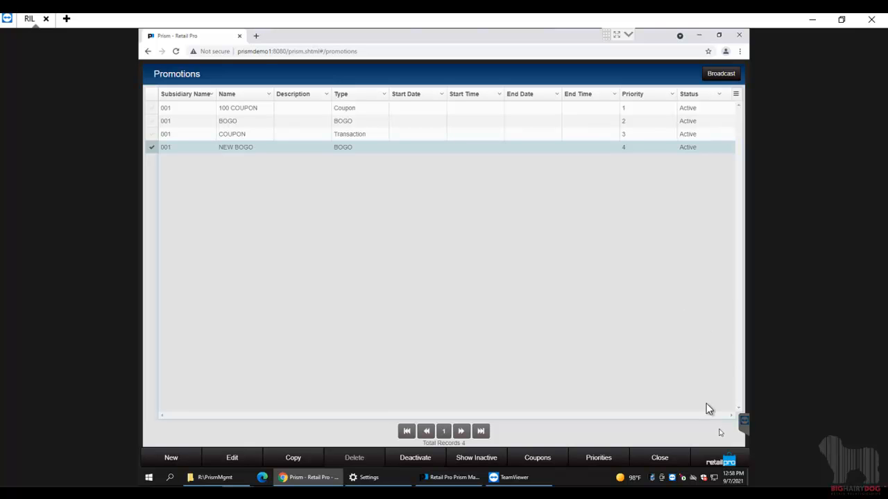
{"action": "left_click", "coordinate": [631, 150]}
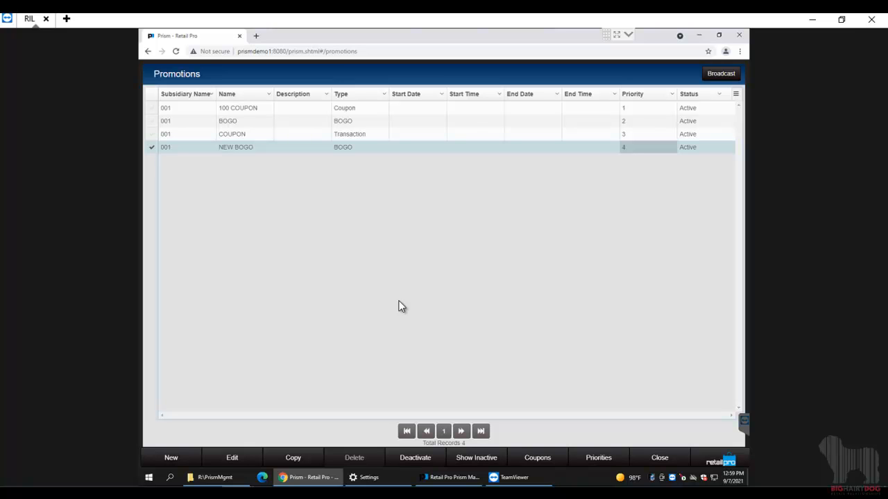
Start a new point of sale transaction and add item 432102 to it twice.
{"action": "left_click", "coordinate": [721, 461]}
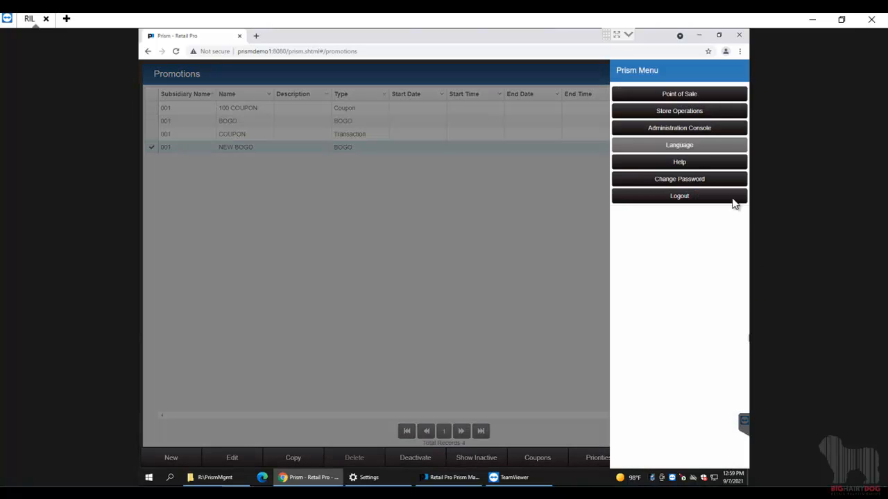
{"action": "left_click", "coordinate": [687, 93]}
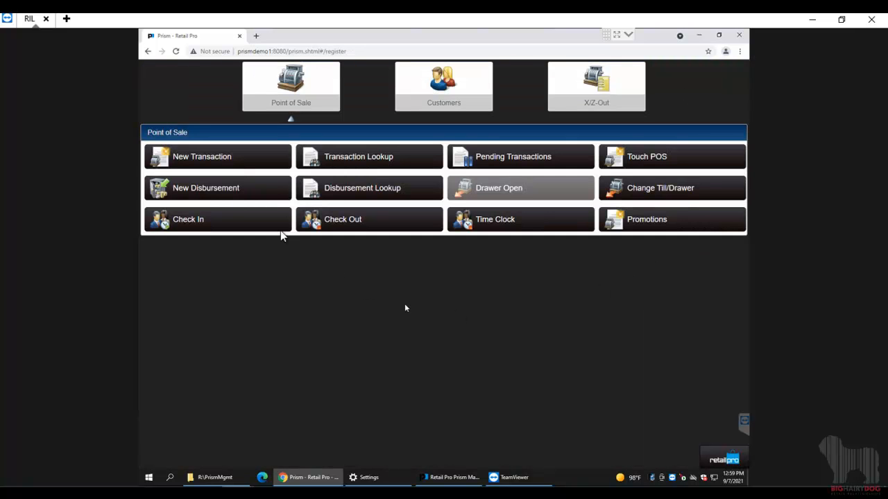
{"action": "left_click", "coordinate": [228, 157]}
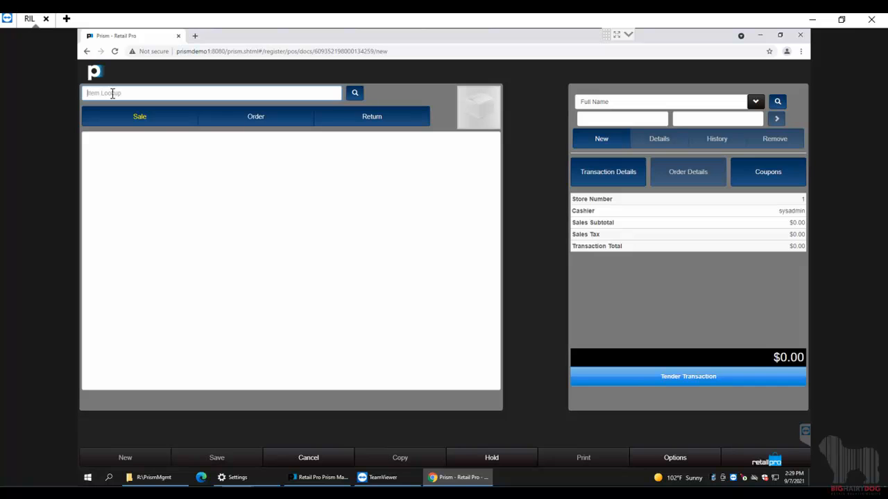
{"action": "type", "text": "432102"}
{"action": "key", "text": "Return"}
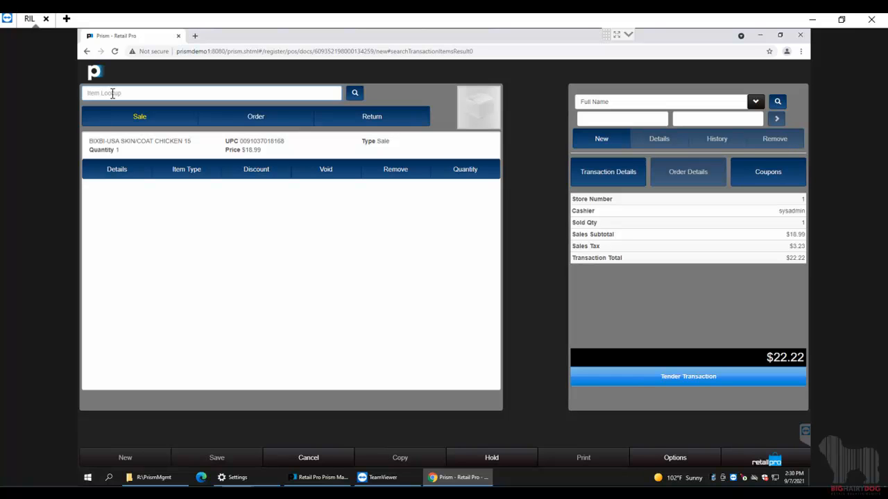
{"action": "type", "text": "432102"}
{"action": "key", "text": "Return"}
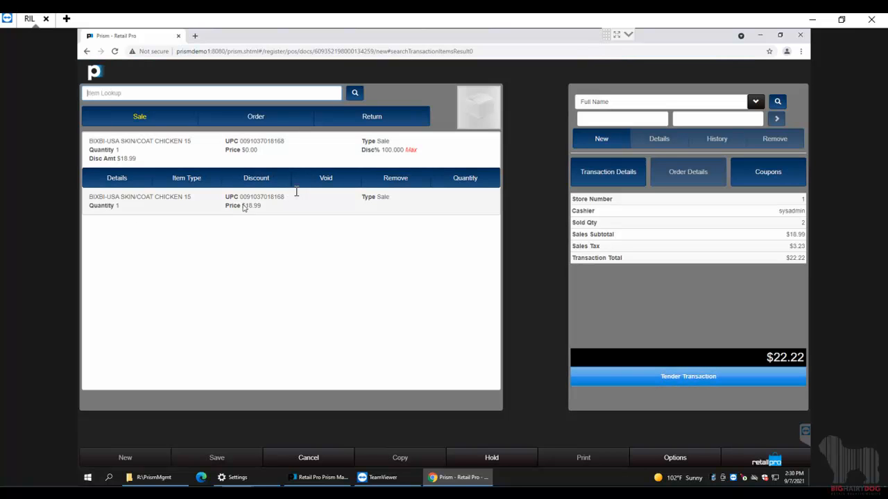
Check the discounted line's price and discount percentage, and inspect the discount reason in its item details.
{"action": "left_click_drag", "start_coordinate": [241, 149], "coordinate": [259, 151]}
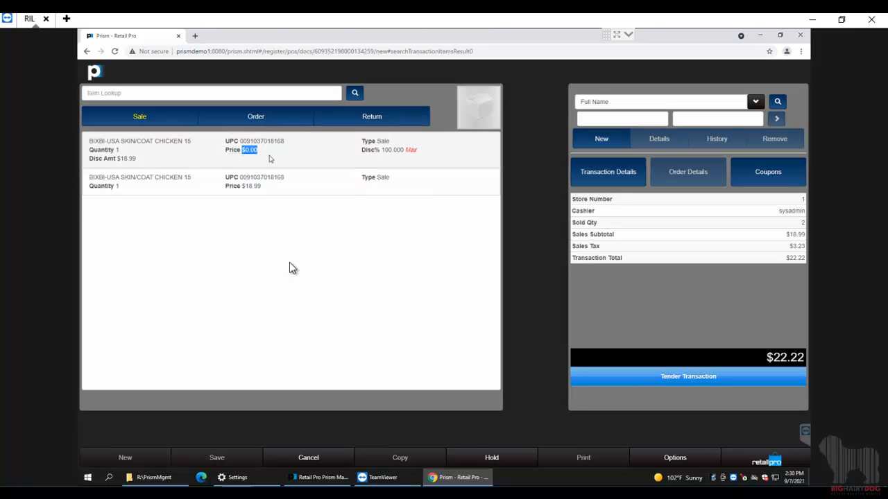
{"action": "left_click_drag", "start_coordinate": [383, 150], "coordinate": [428, 159]}
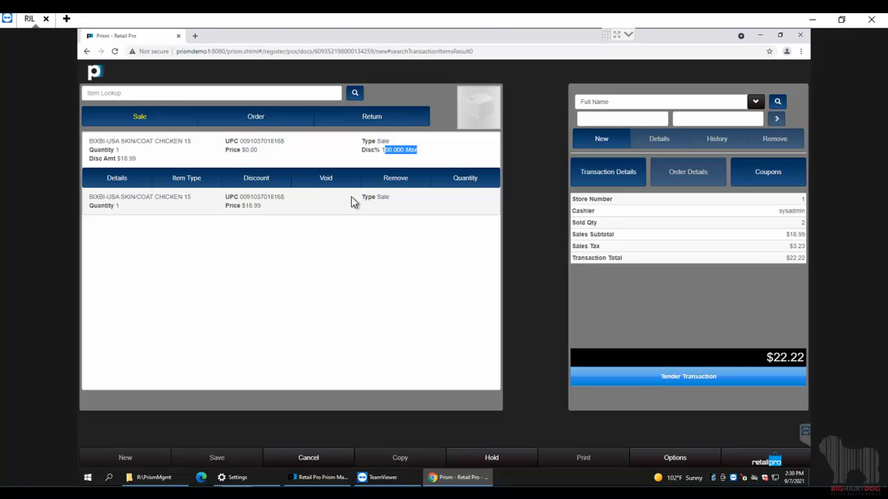
{"action": "left_click", "coordinate": [130, 178]}
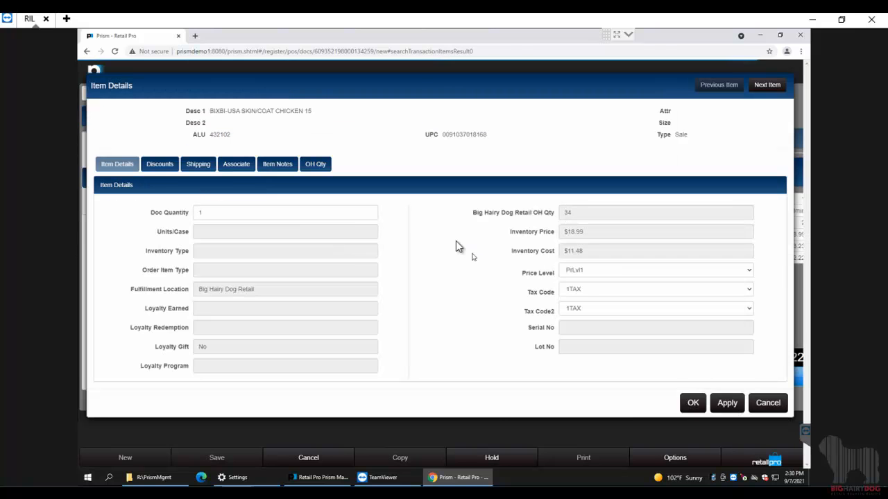
{"action": "left_click", "coordinate": [162, 171]}
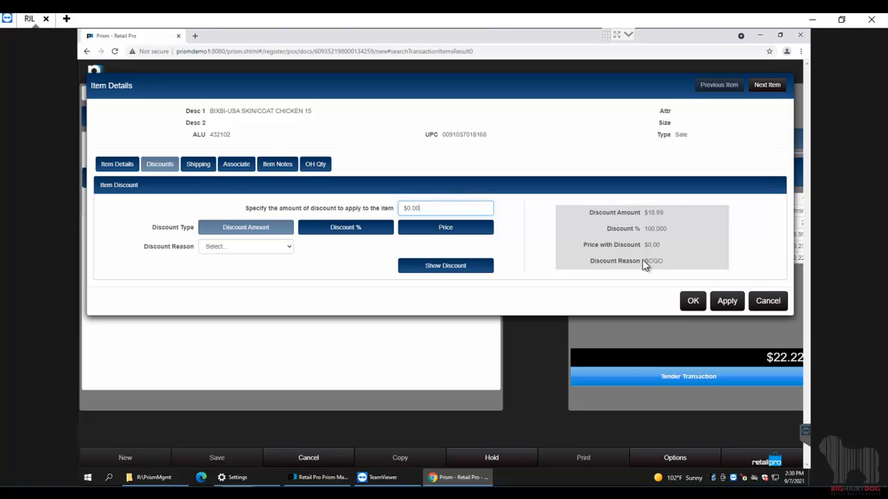
{"action": "left_click_drag", "start_coordinate": [600, 260], "coordinate": [665, 261]}
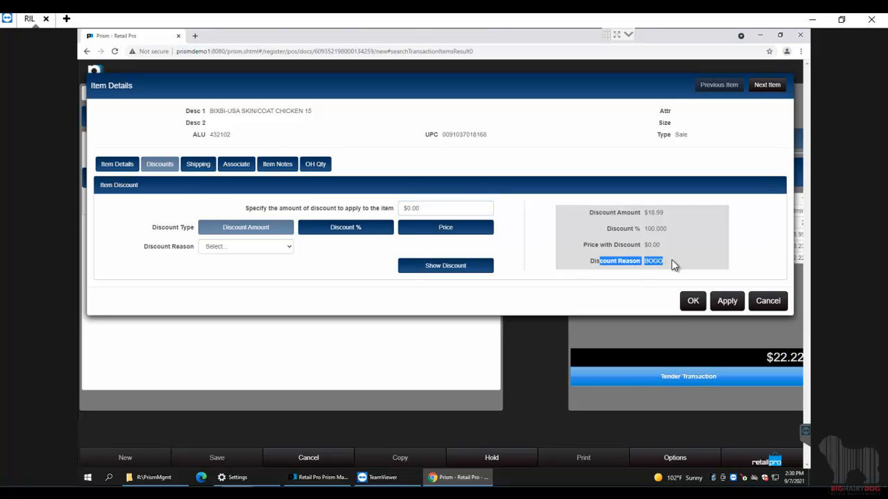
{"action": "left_click", "coordinate": [765, 306]}
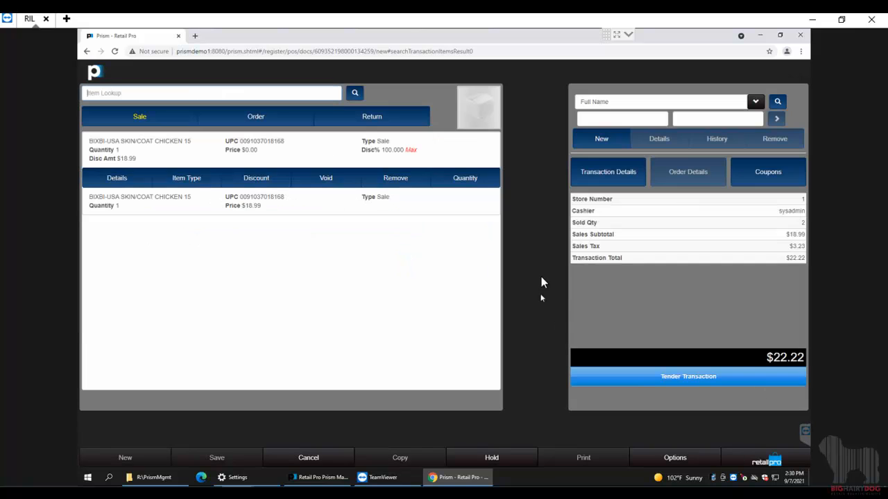
Tender the transaction containing the two promotion items.
{"action": "left_click", "coordinate": [694, 376]}
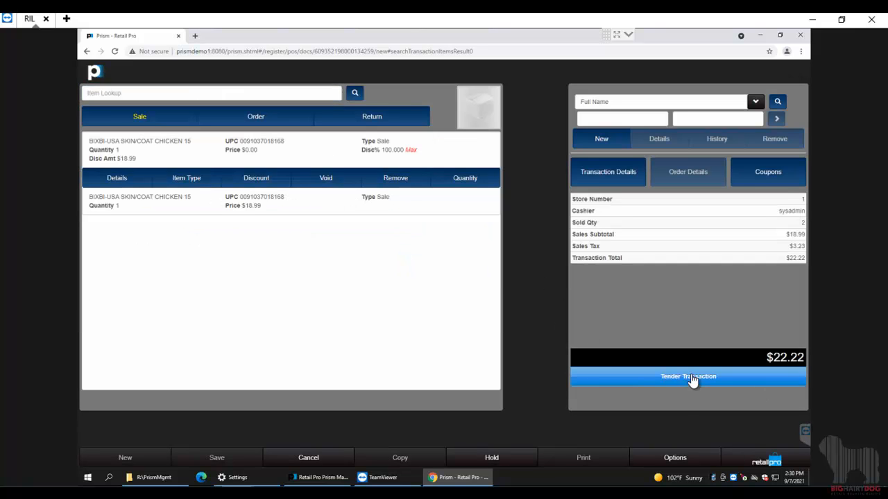
{"action": "left_click", "coordinate": [358, 102]}
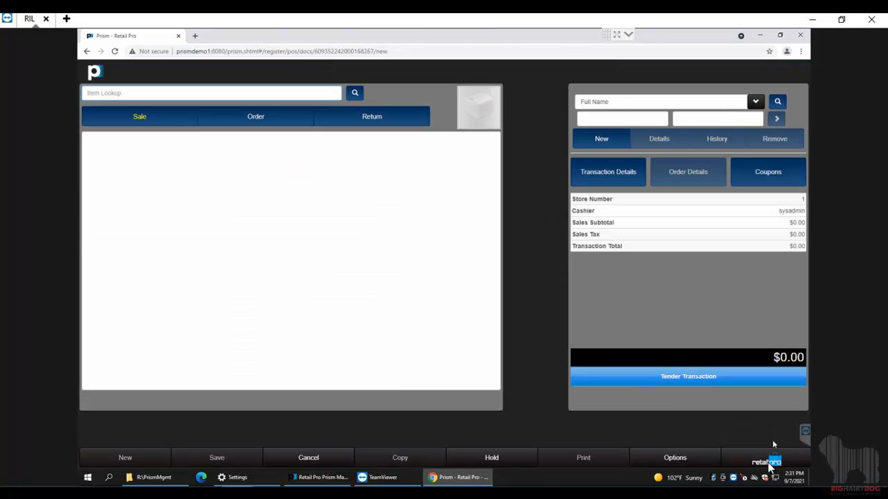
Return to the promotions list and open NEW BOGO for editing at its activation details.
{"action": "left_click", "coordinate": [769, 463]}
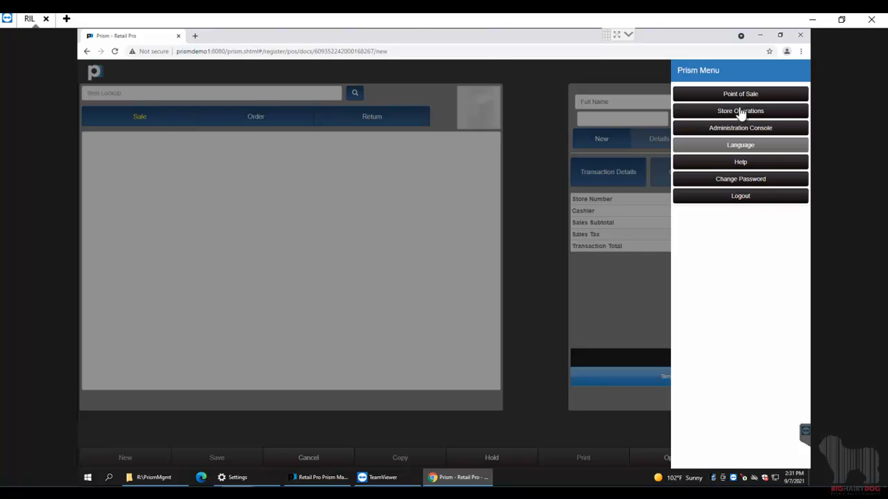
{"action": "left_click", "coordinate": [740, 95]}
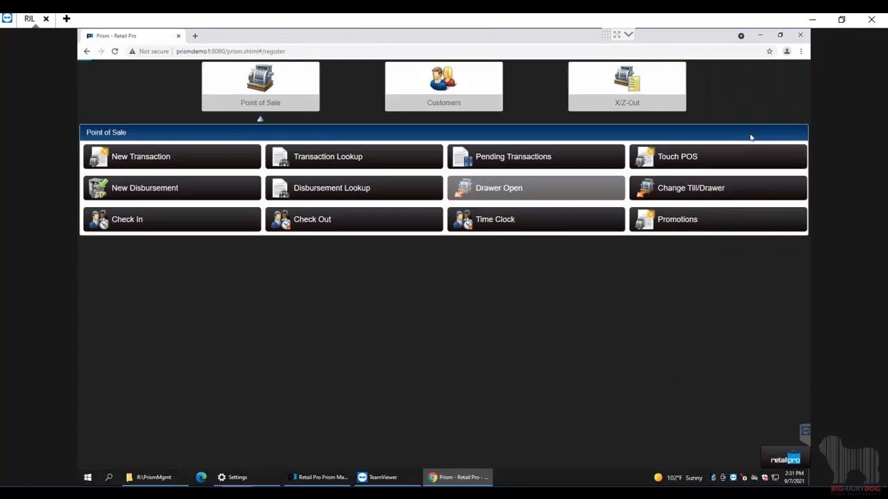
{"action": "left_click", "coordinate": [674, 227]}
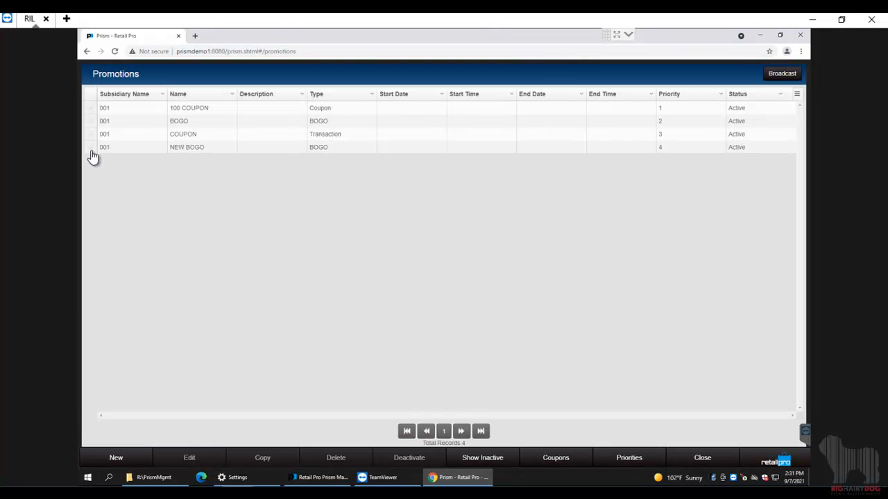
{"action": "left_click", "coordinate": [91, 148]}
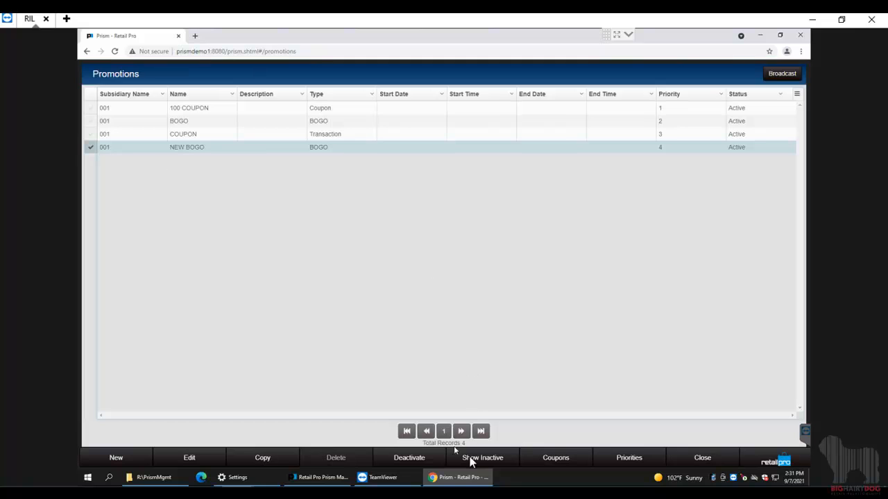
{"action": "left_click", "coordinate": [203, 461]}
{"action": "left_click", "coordinate": [184, 100]}
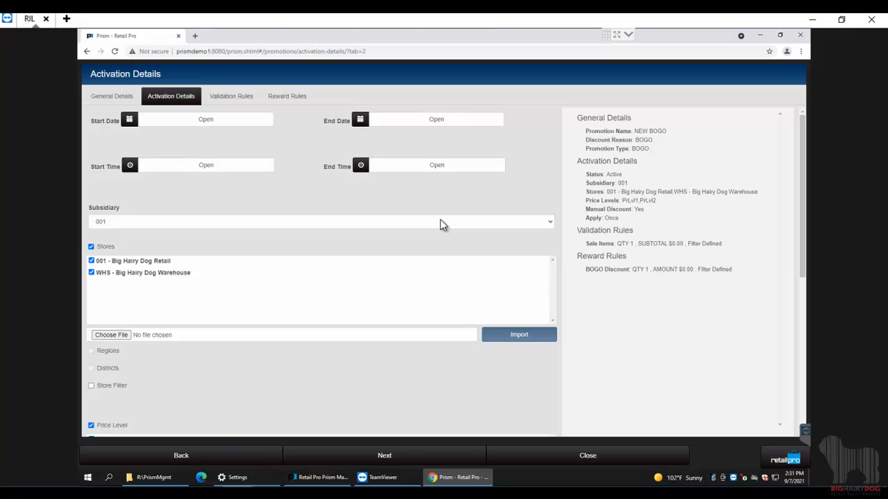